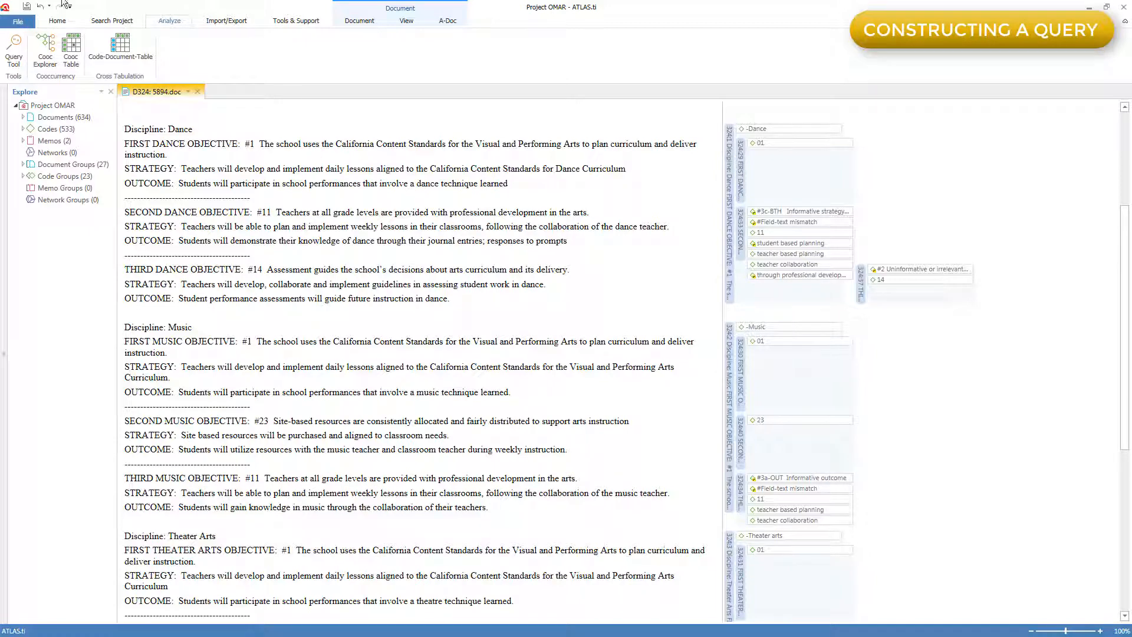
Start a query in the Query Tool that combines the codes #Field-text mismatch and teacher collaboration with the AND operator.
click(15, 48)
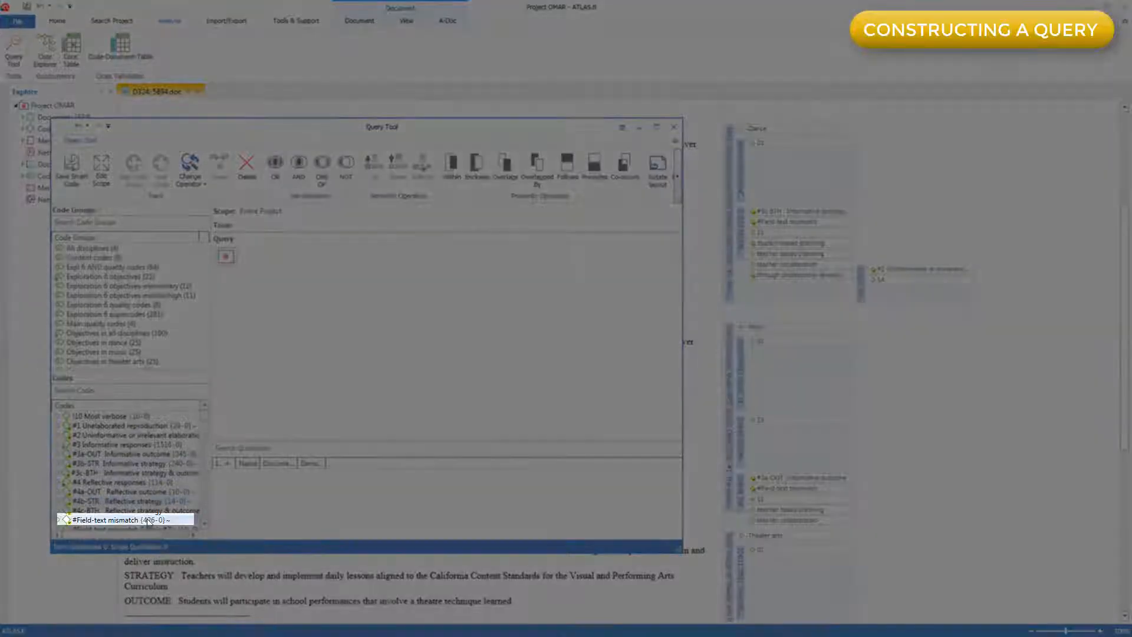
click(147, 520)
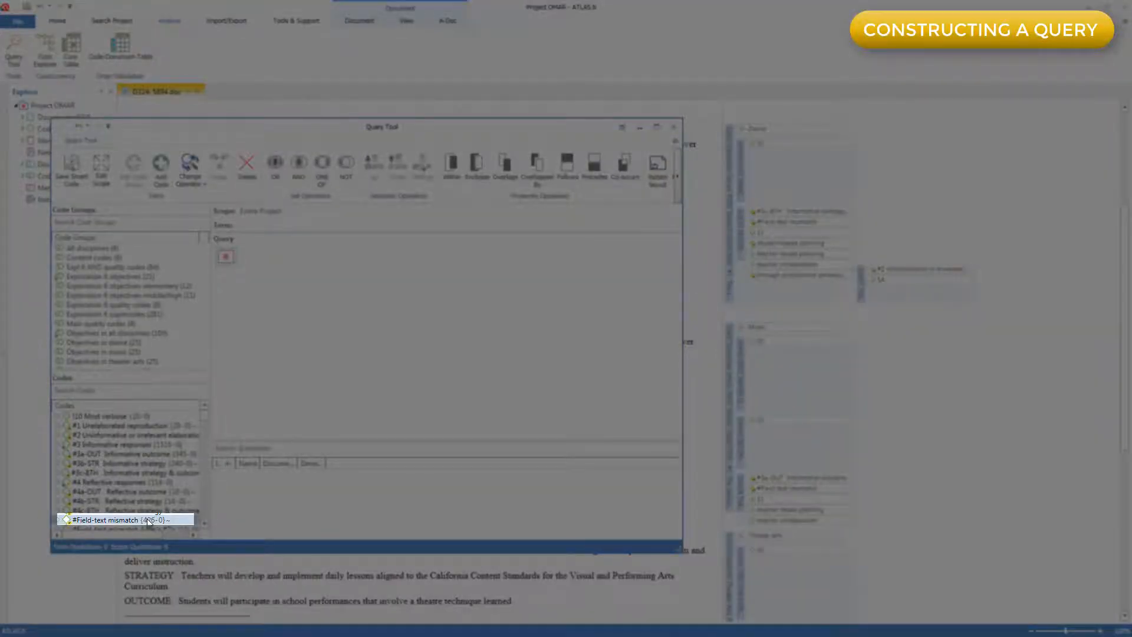
double_click(147, 519)
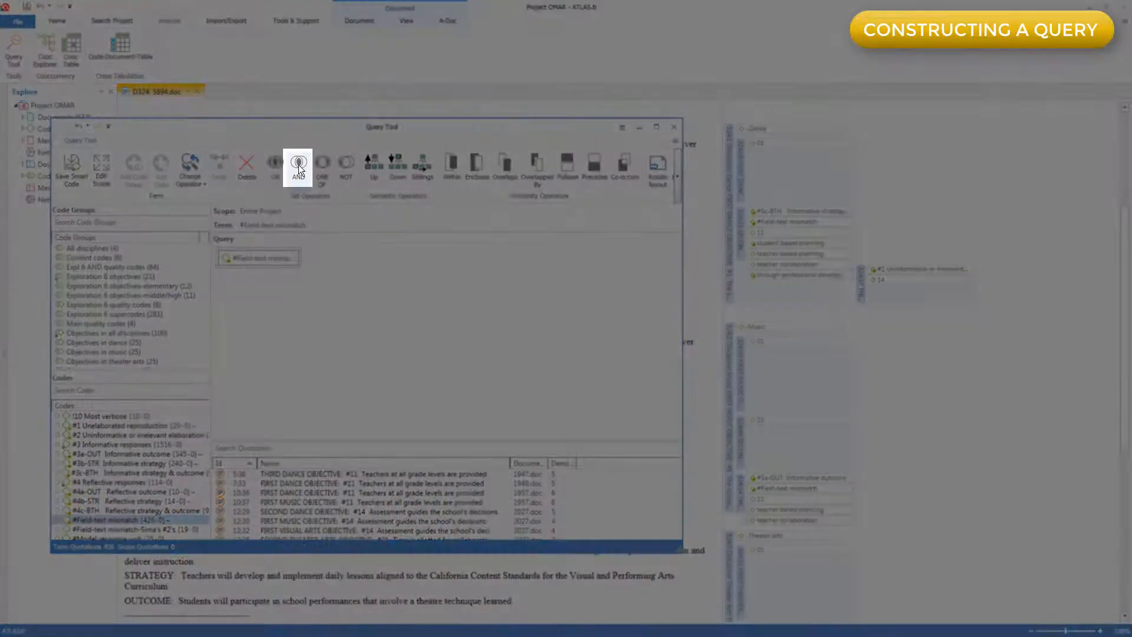
click(299, 166)
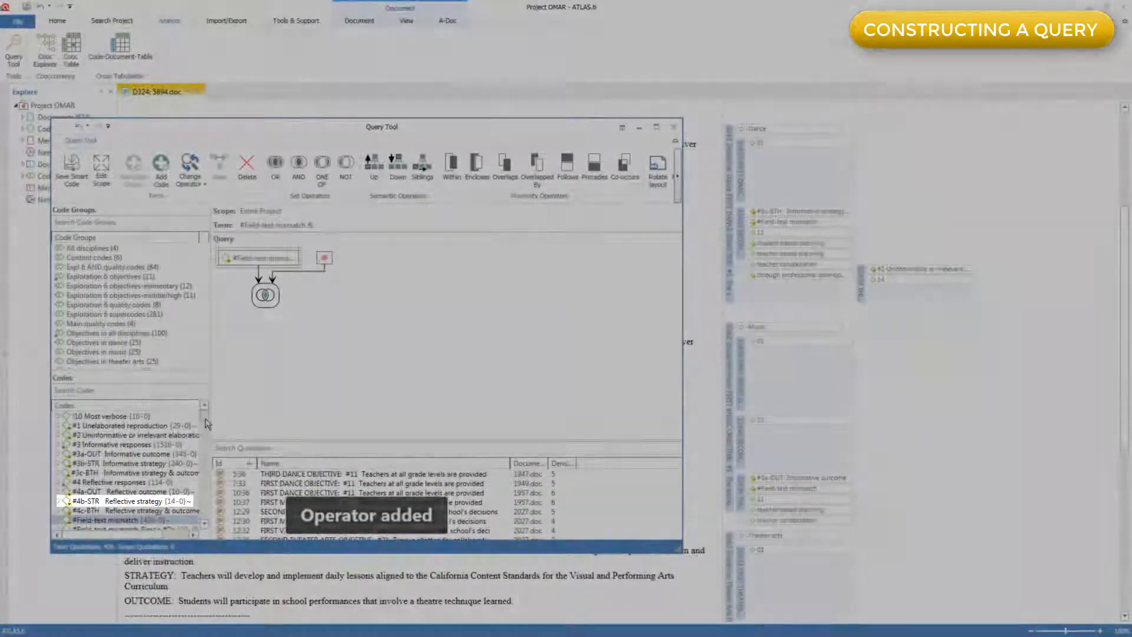
drag(205, 419, 199, 518)
double_click(143, 502)
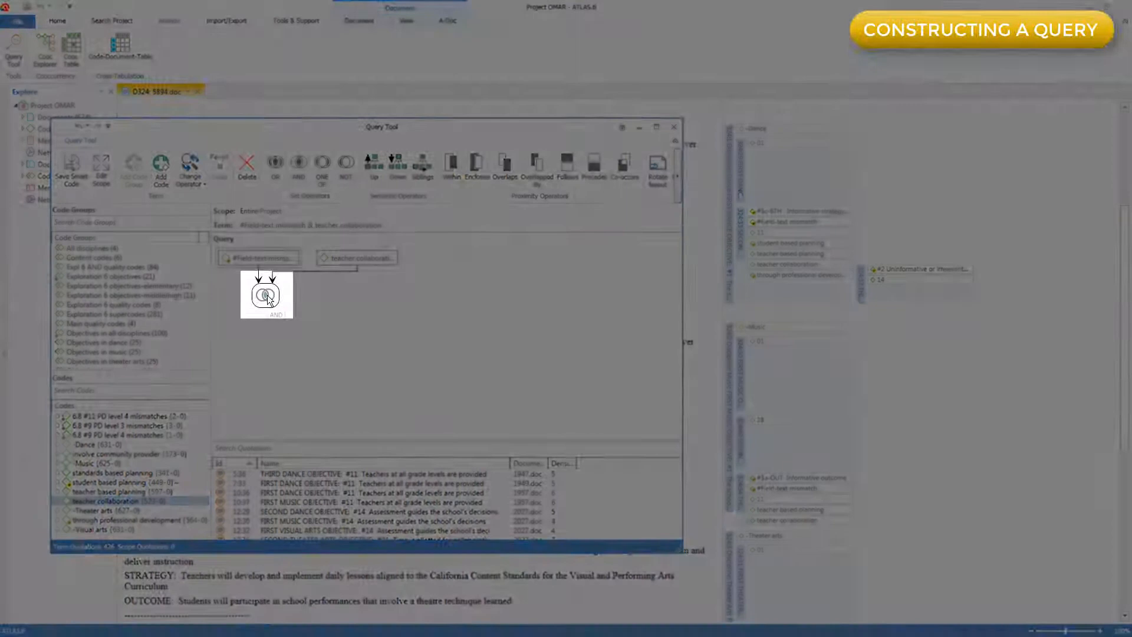
Restrict the combined AND term to quotations within the -Dance code using the WITHIN operator.
click(267, 295)
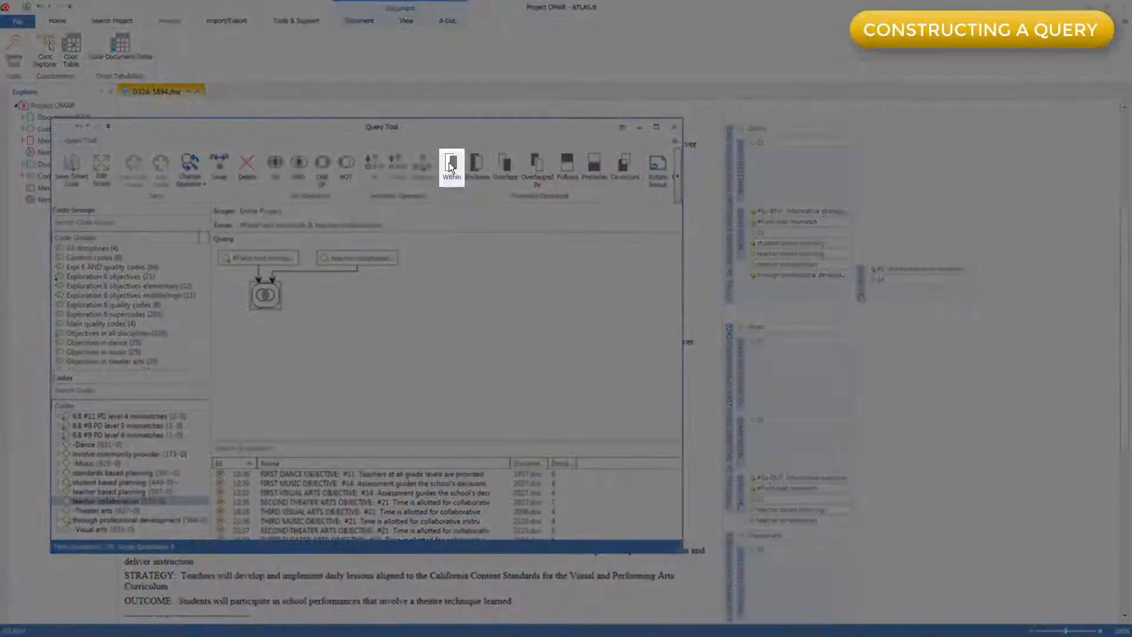
click(450, 166)
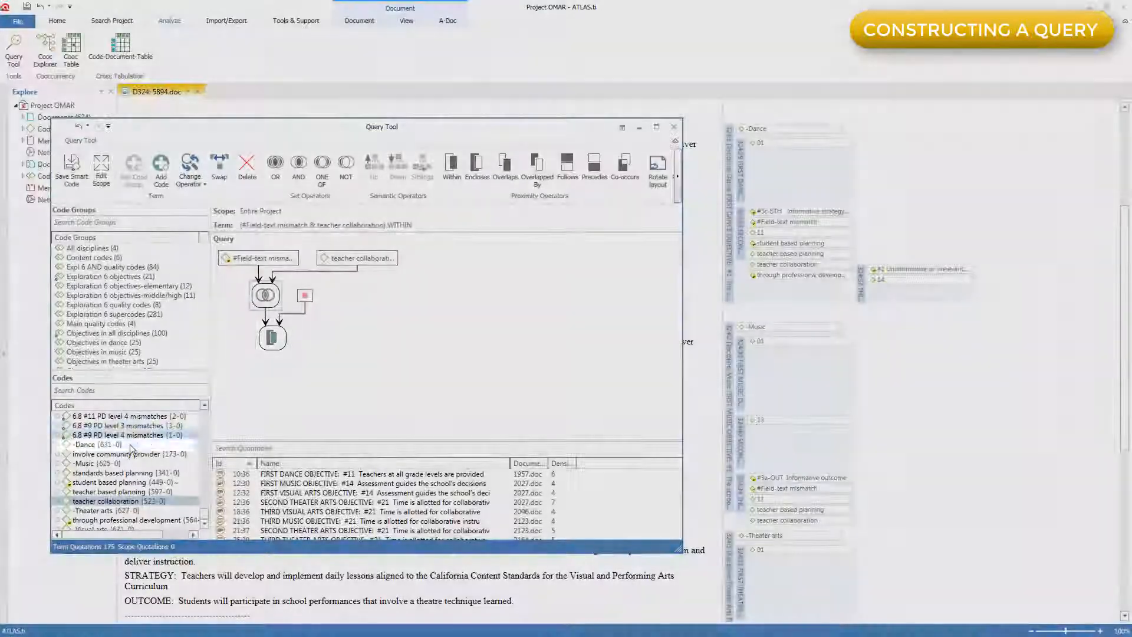
click(129, 445)
double_click(129, 446)
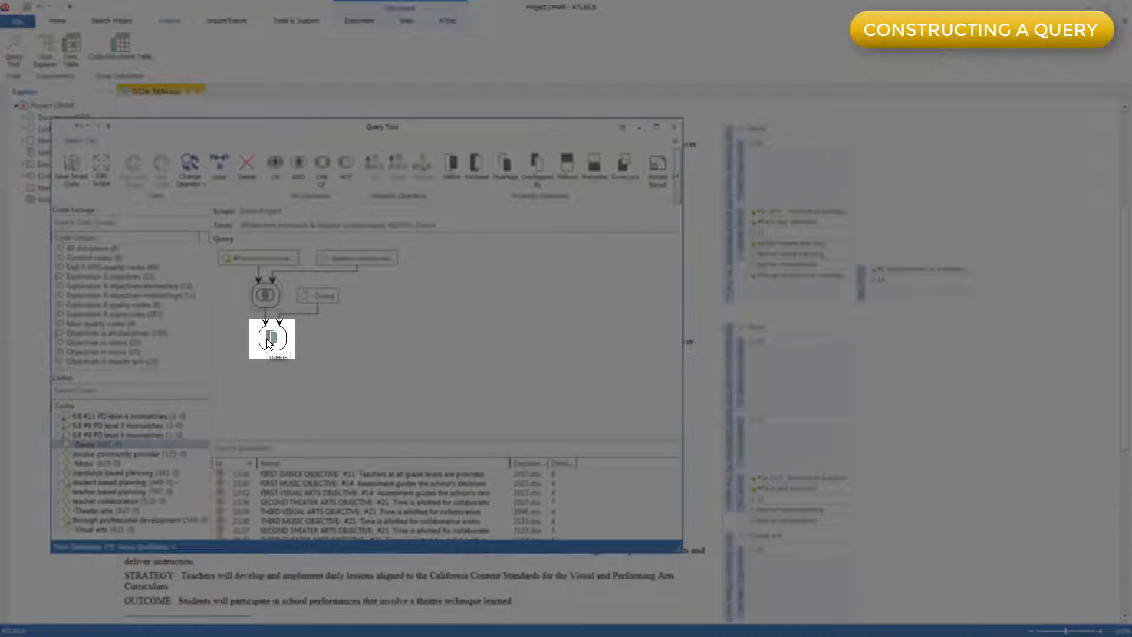
Combine the whole WITHIN term with code 11 through the AND operator and view the matching quotations.
click(267, 339)
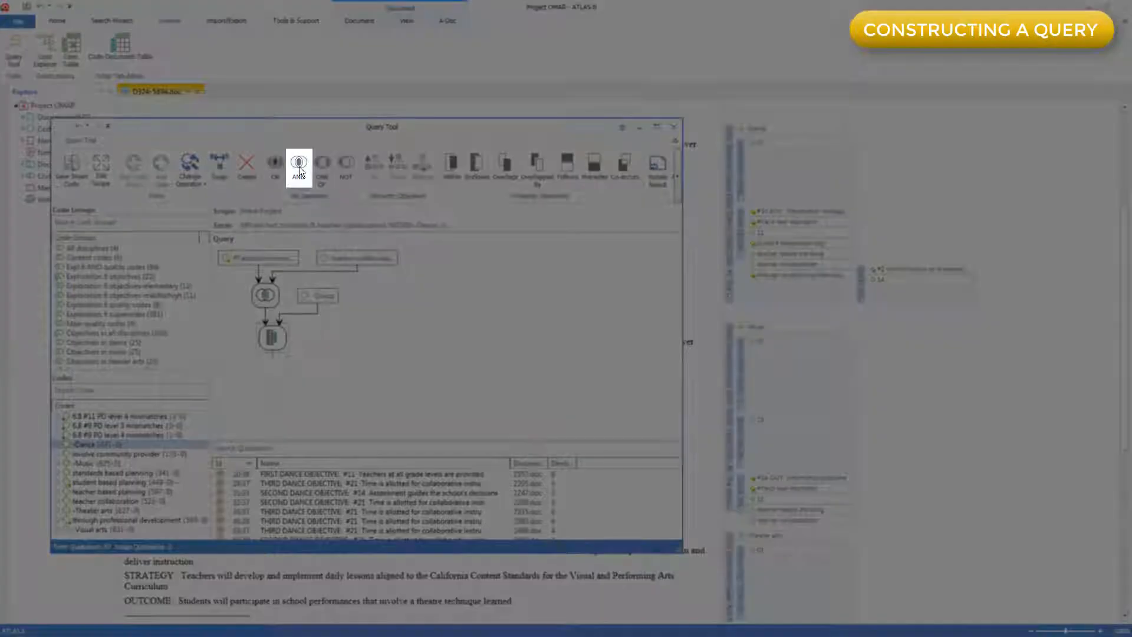
click(299, 168)
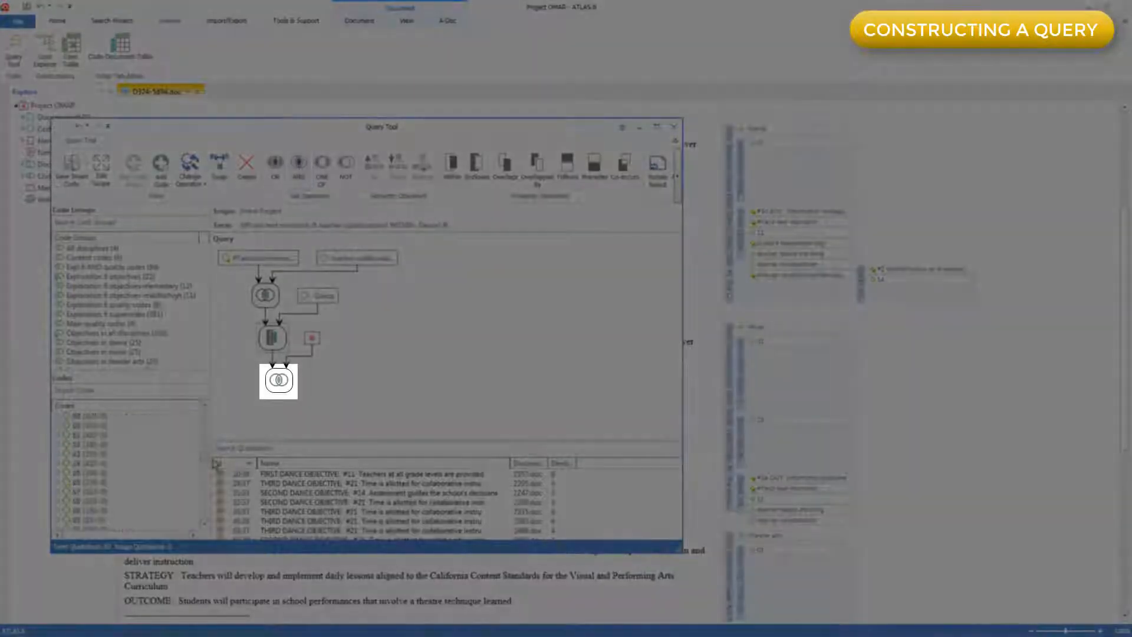
scroll(136, 441, up, 4)
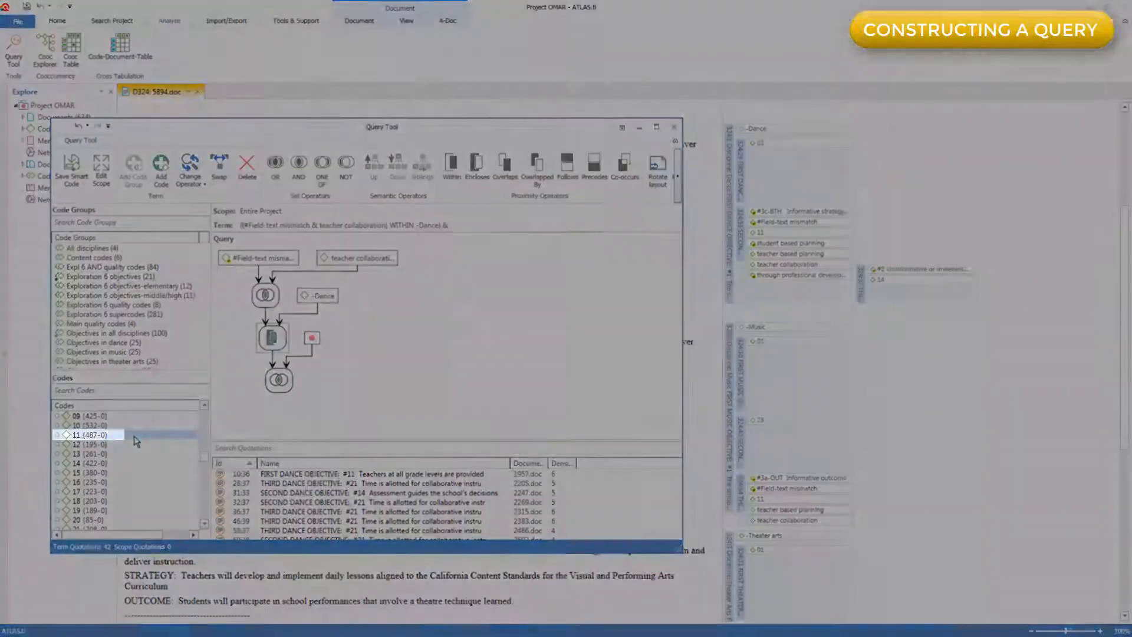
double_click(135, 441)
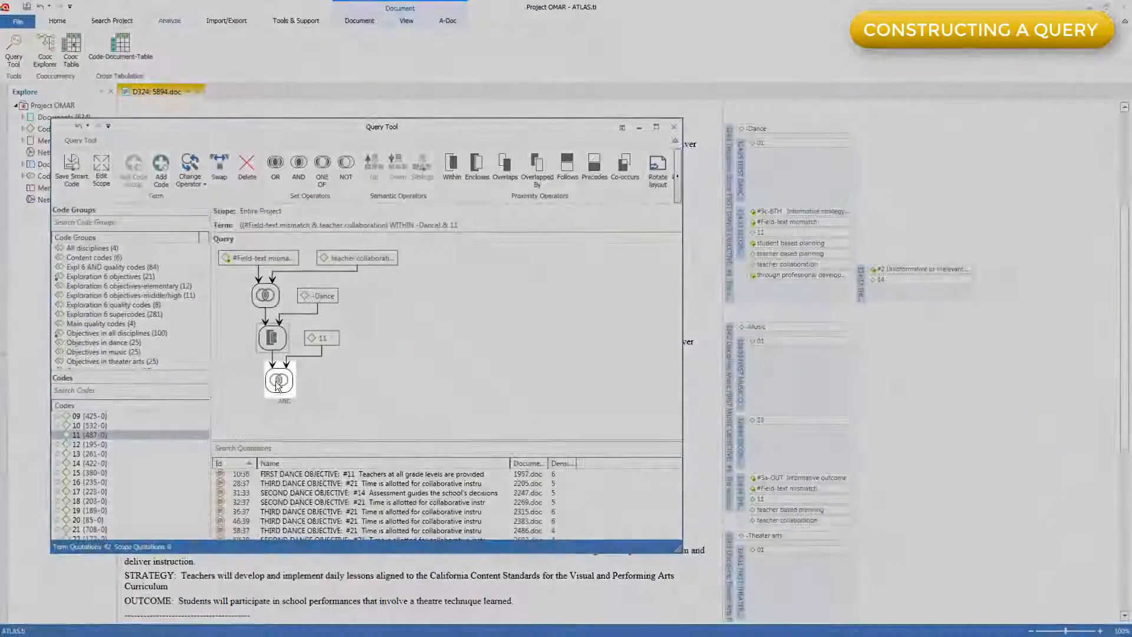
click(276, 383)
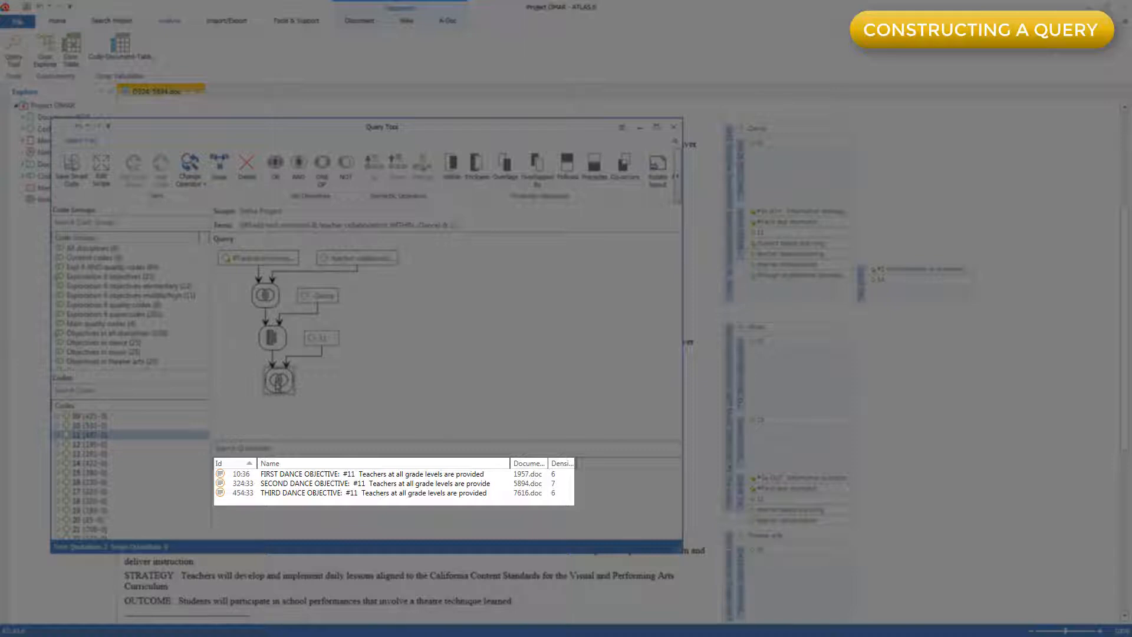
click(281, 484)
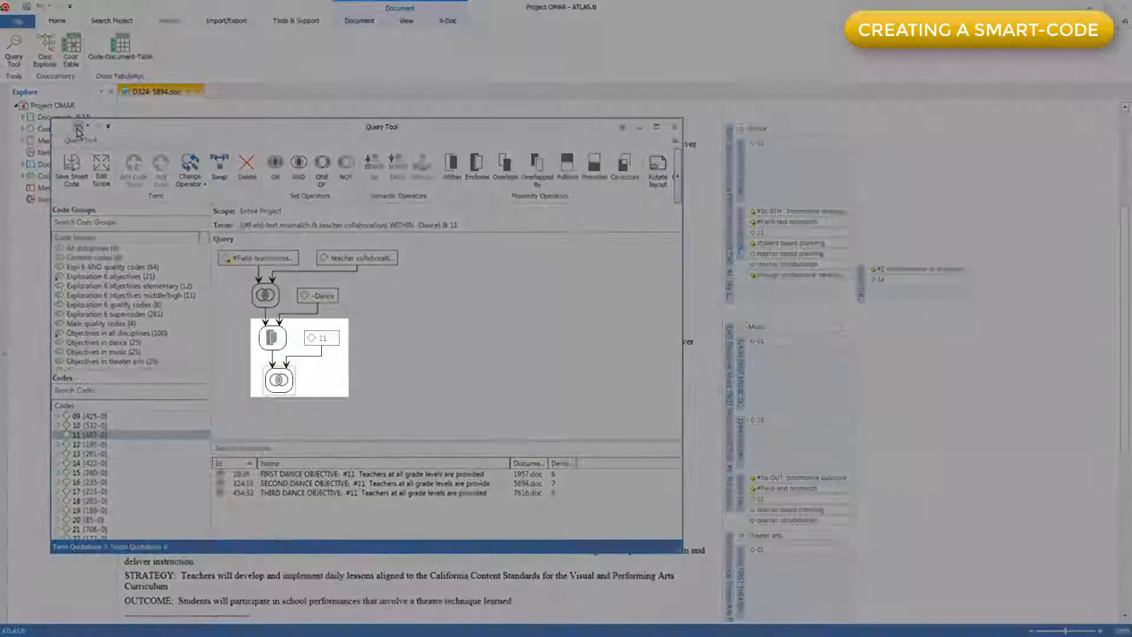
Undo adding code 11 and the last AND operator in the query.
click(77, 129)
click(77, 130)
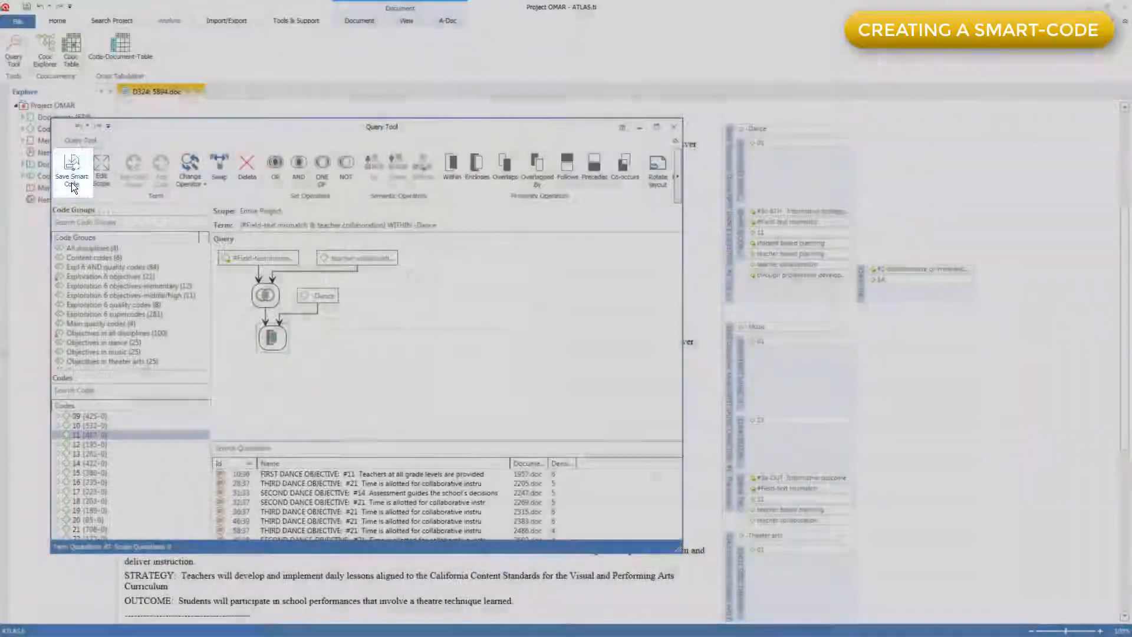
Save the query as a smart code named "Misunserstood dance teacher collaboration" and locate it in the code list.
click(72, 182)
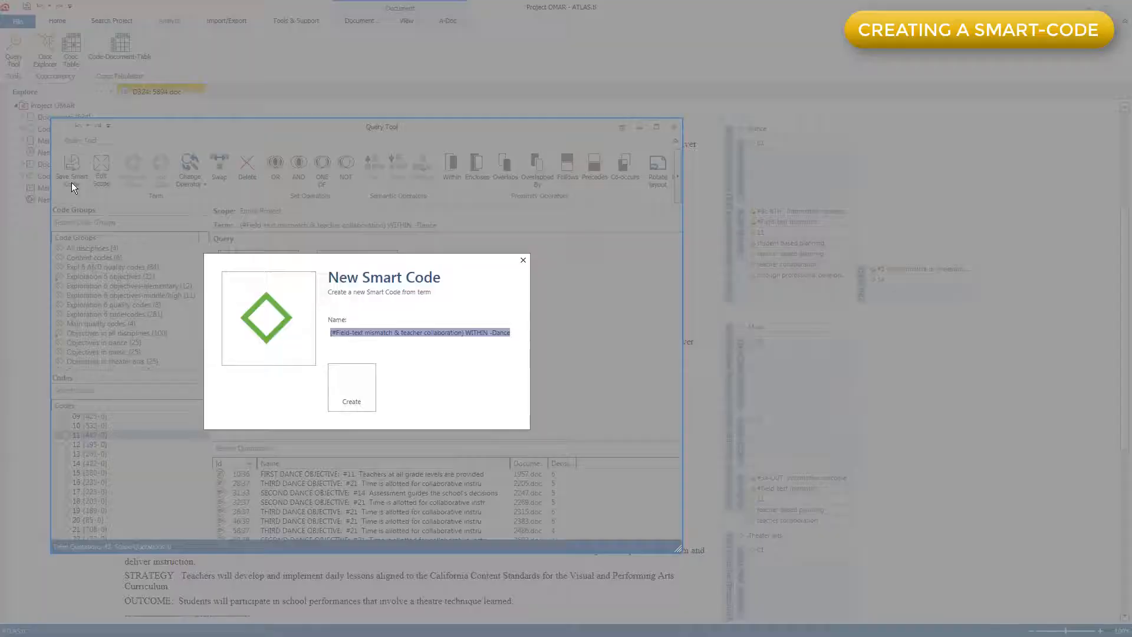
text(Misunserstood teacher collab)
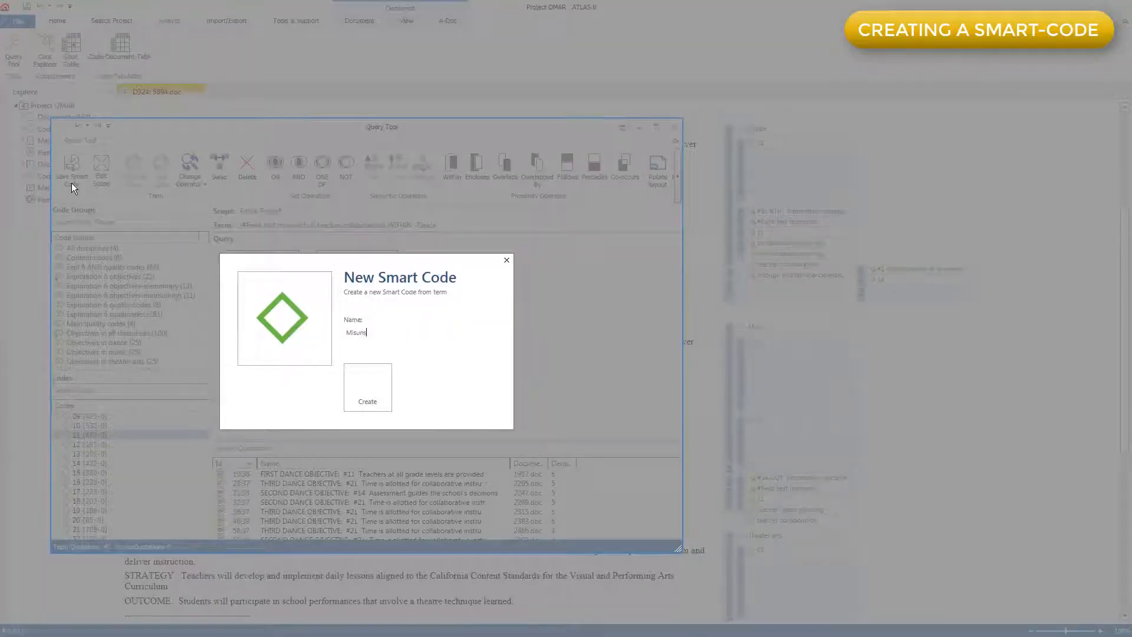
text(oration)
click(391, 332)
text(dance)
click(369, 383)
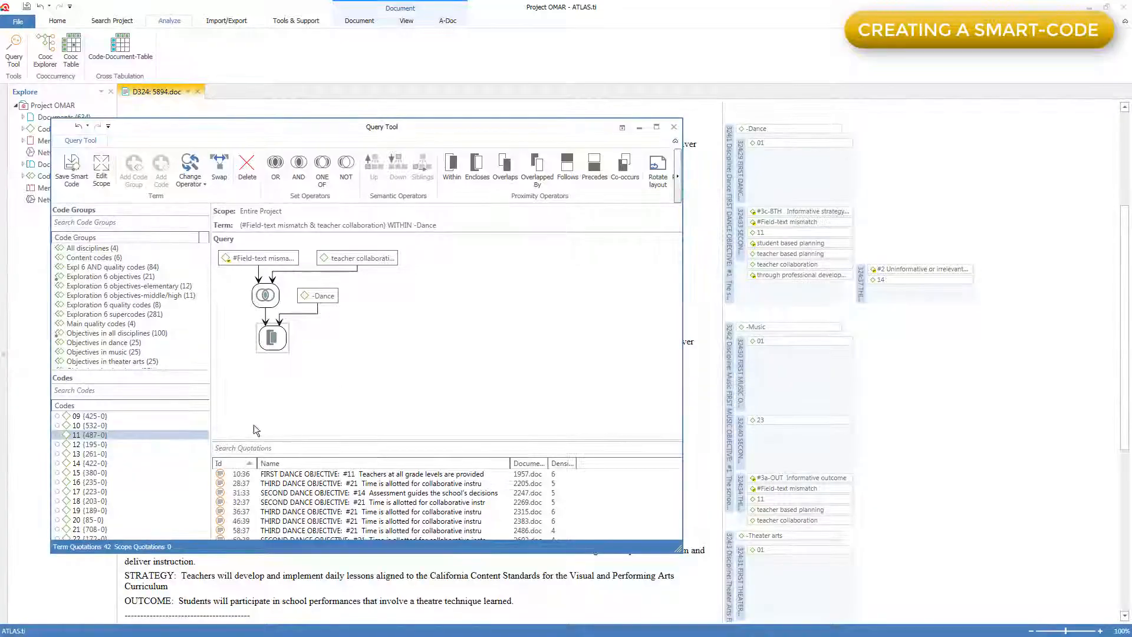
drag(208, 462, 206, 526)
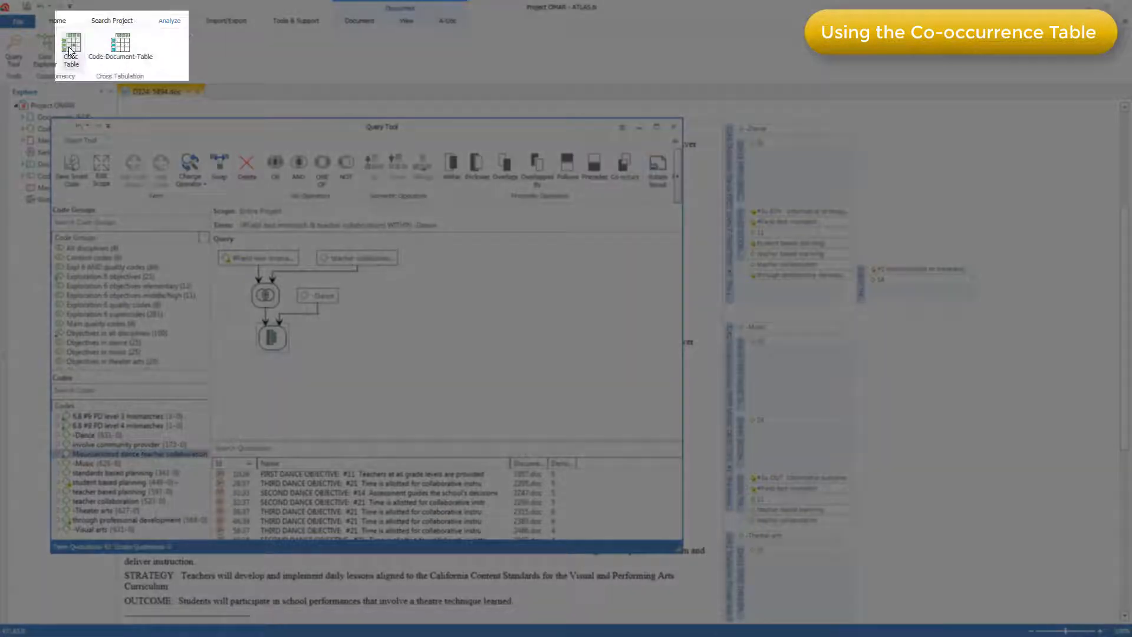
Open the Code Cooccurrence Table and include the smart code Misunserstood dance teacher collaboration as the column code.
click(71, 51)
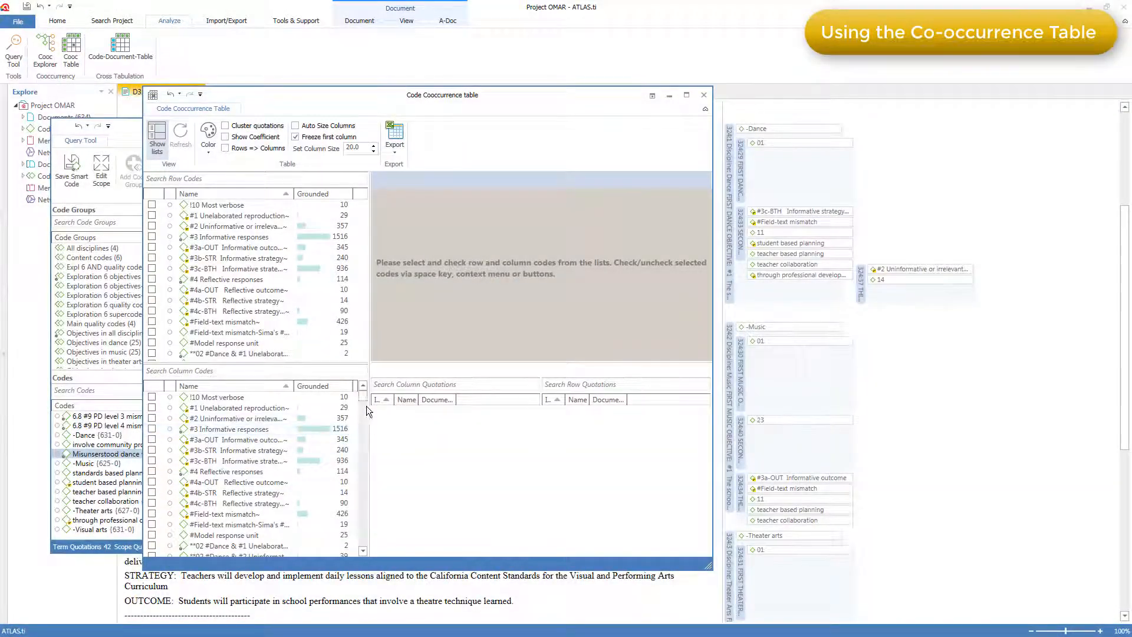
drag(366, 400, 362, 550)
click(211, 461)
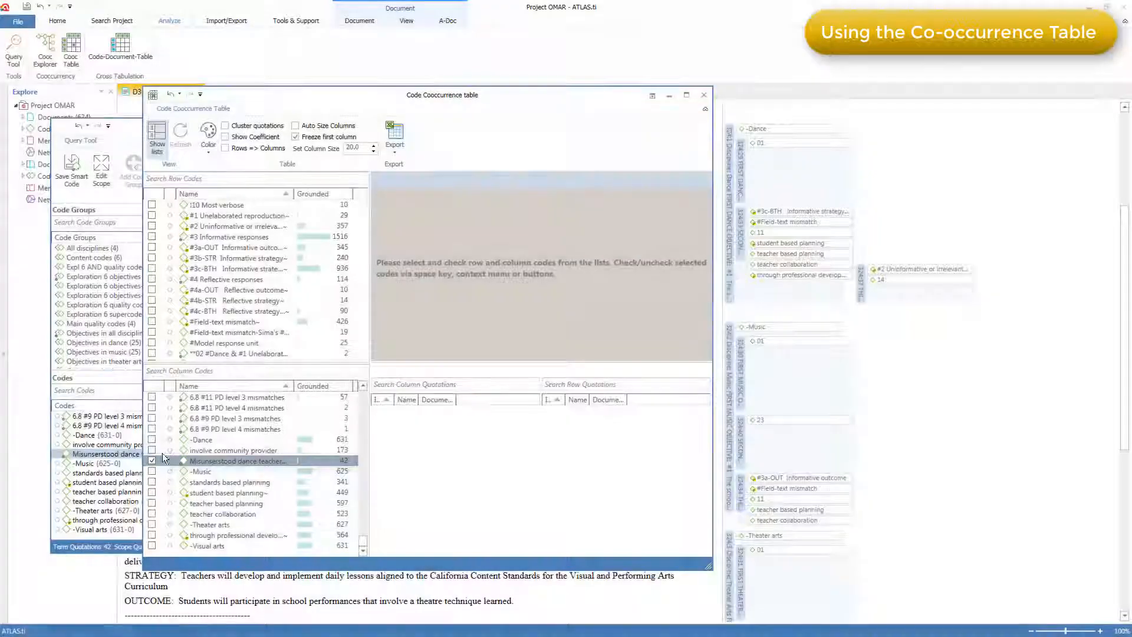
click(152, 460)
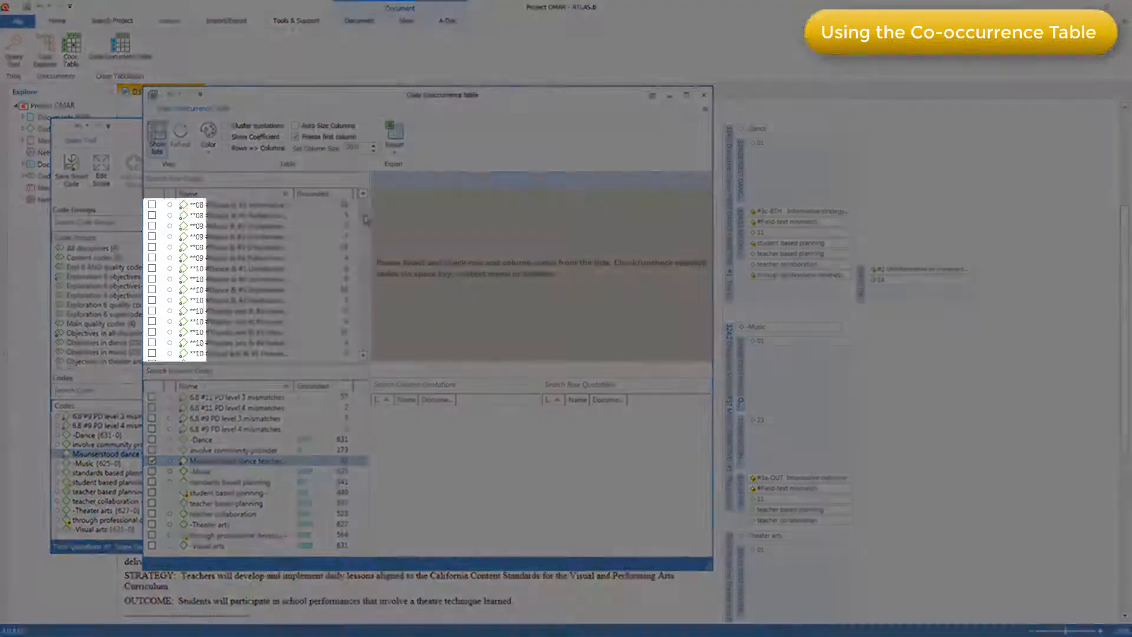
Include the codes 01 through 25 as row codes in the cooccurrence table.
click(152, 289)
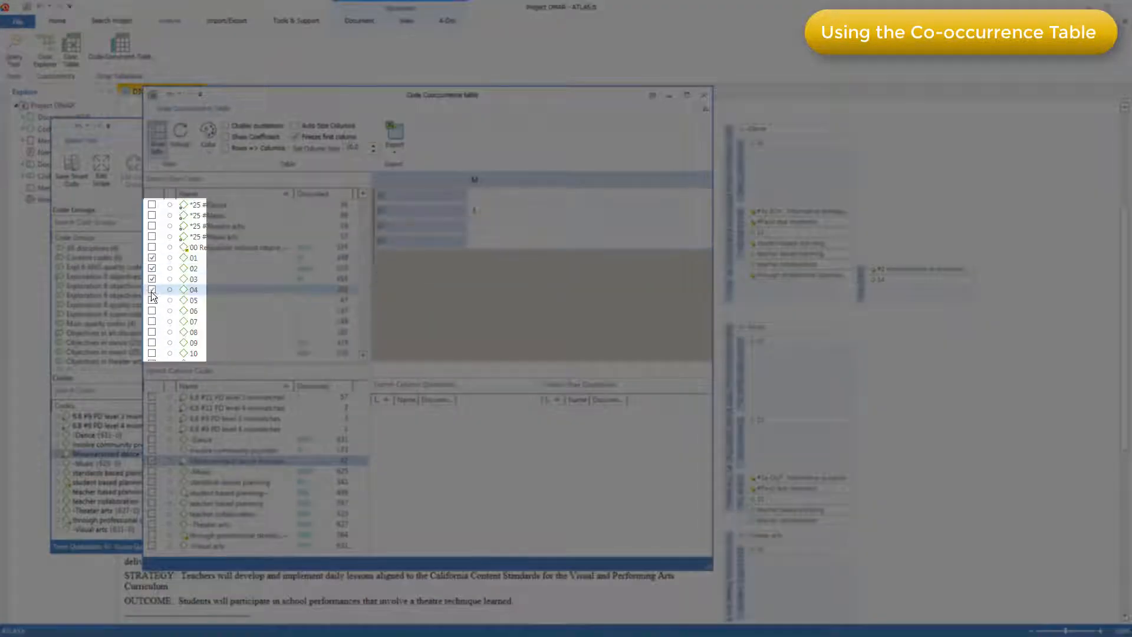
click(152, 300)
click(151, 311)
click(152, 322)
click(152, 332)
click(152, 343)
click(151, 353)
scroll(155, 348, down, 3)
click(152, 269)
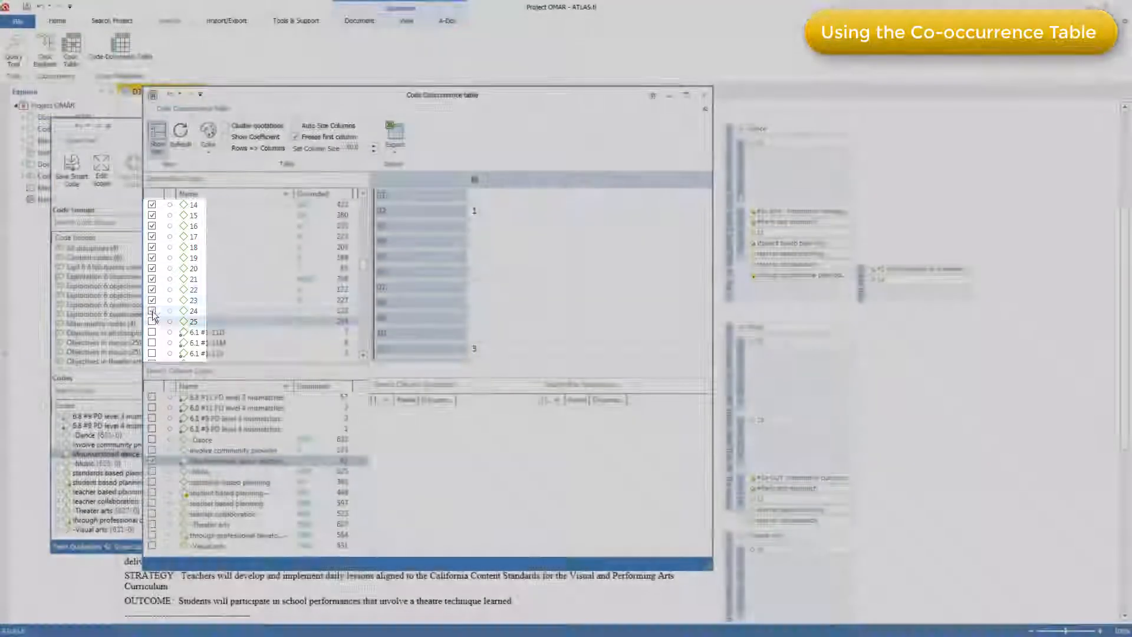
Widen the smart code's column in the cooccurrence table and examine its quotations shared with code 11.
drag(481, 180, 608, 177)
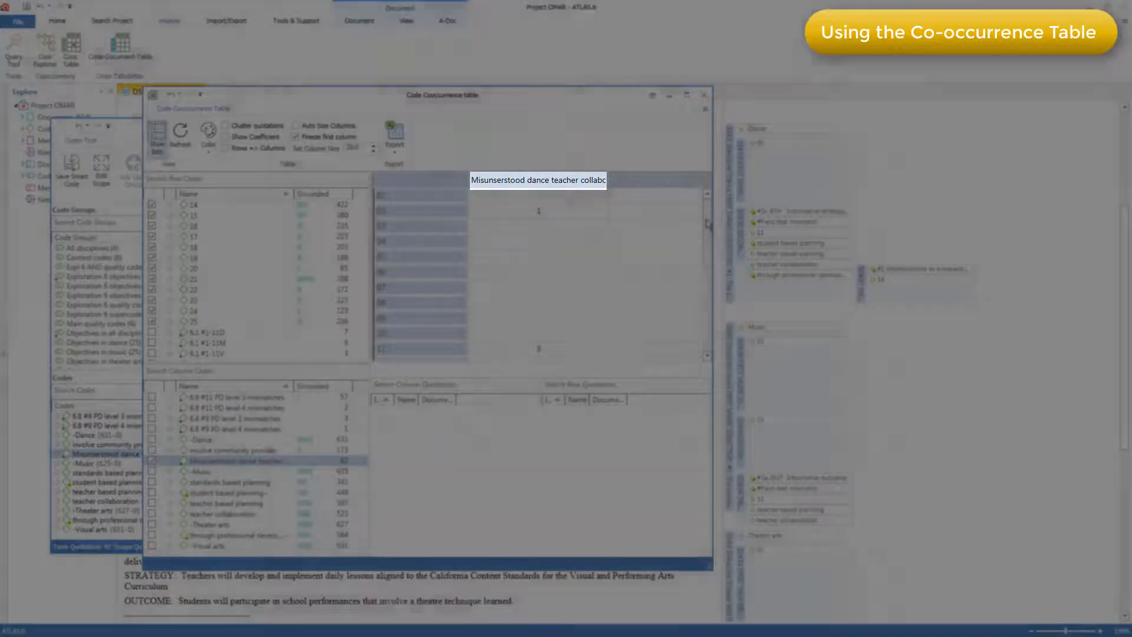
drag(707, 222, 711, 270)
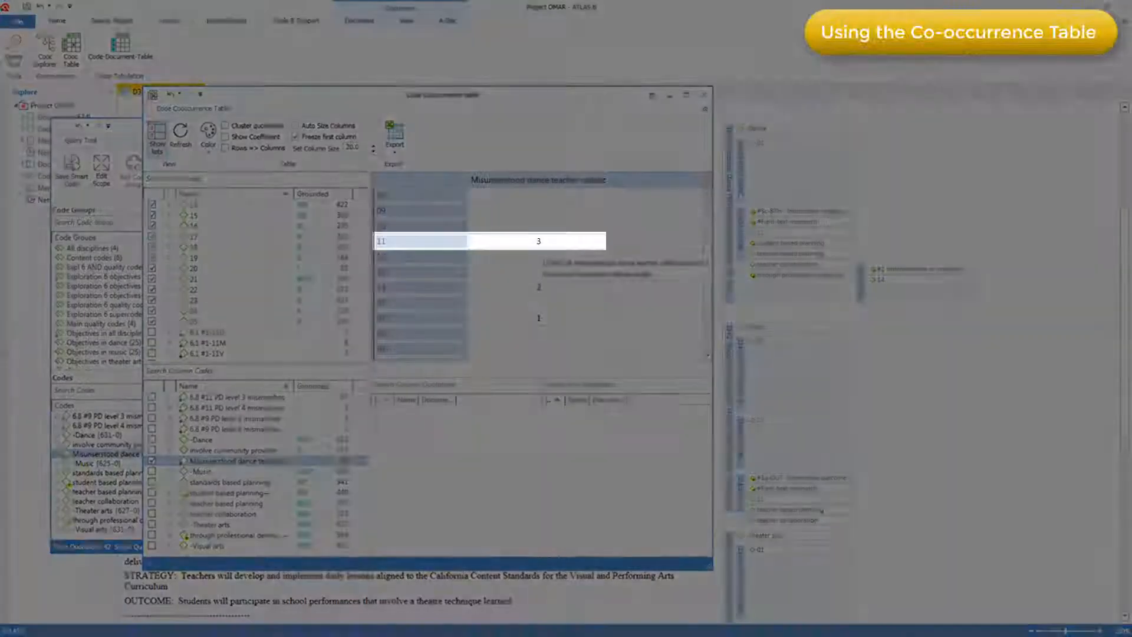
click(540, 242)
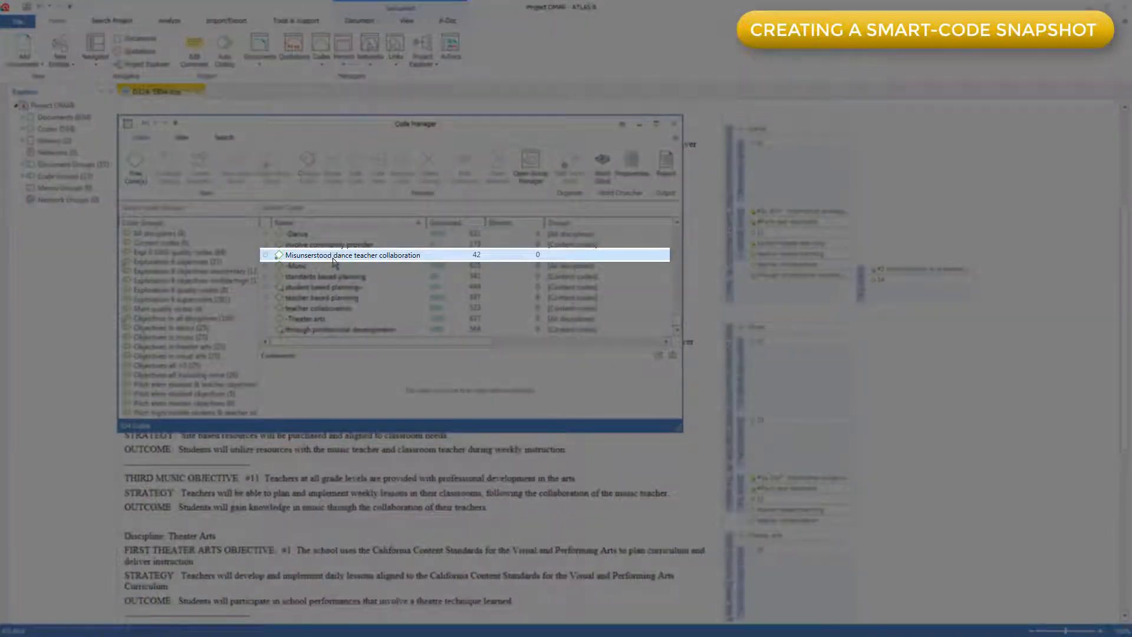
Create a snapshot of the smart code Misunserstood dance teacher collaboration in the Code Manager and review the snapshot's quotations.
click(333, 257)
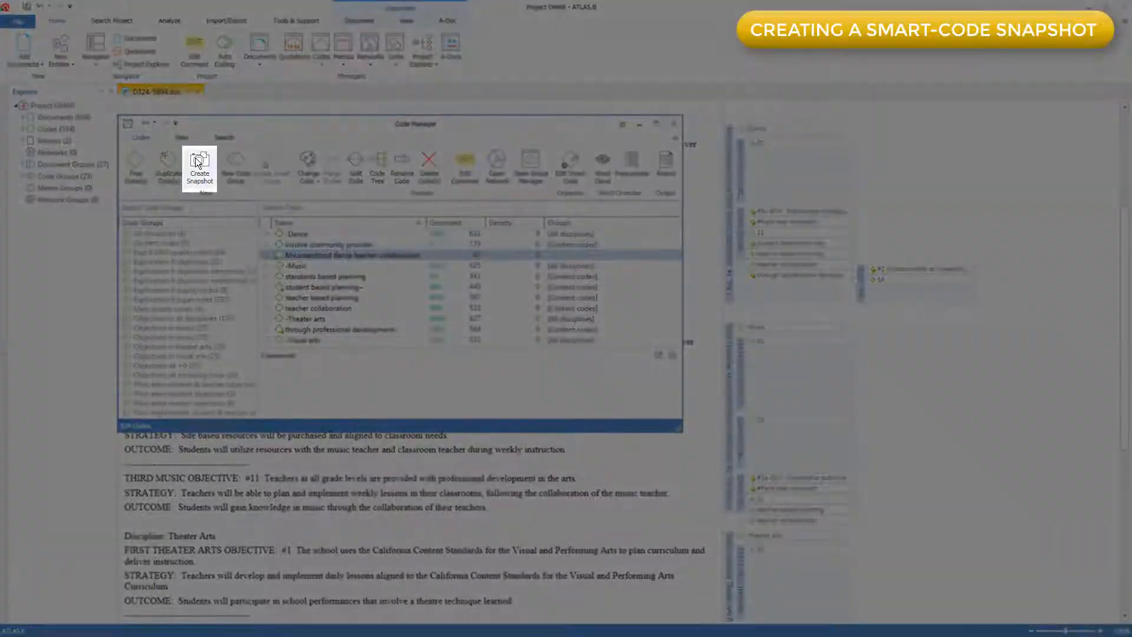
click(198, 163)
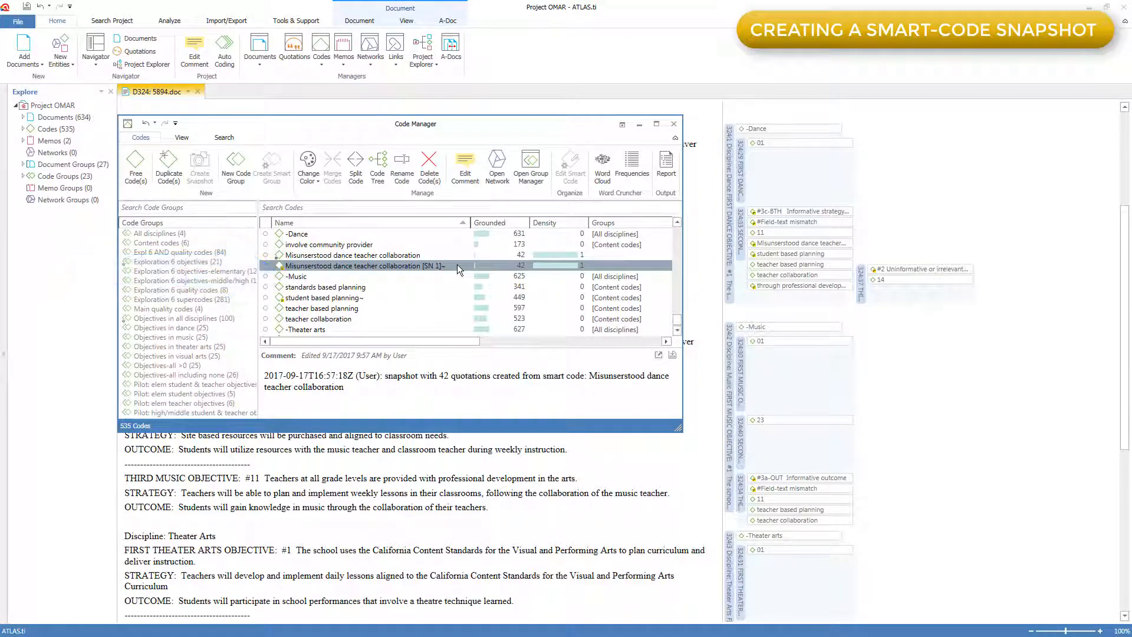
double_click(458, 266)
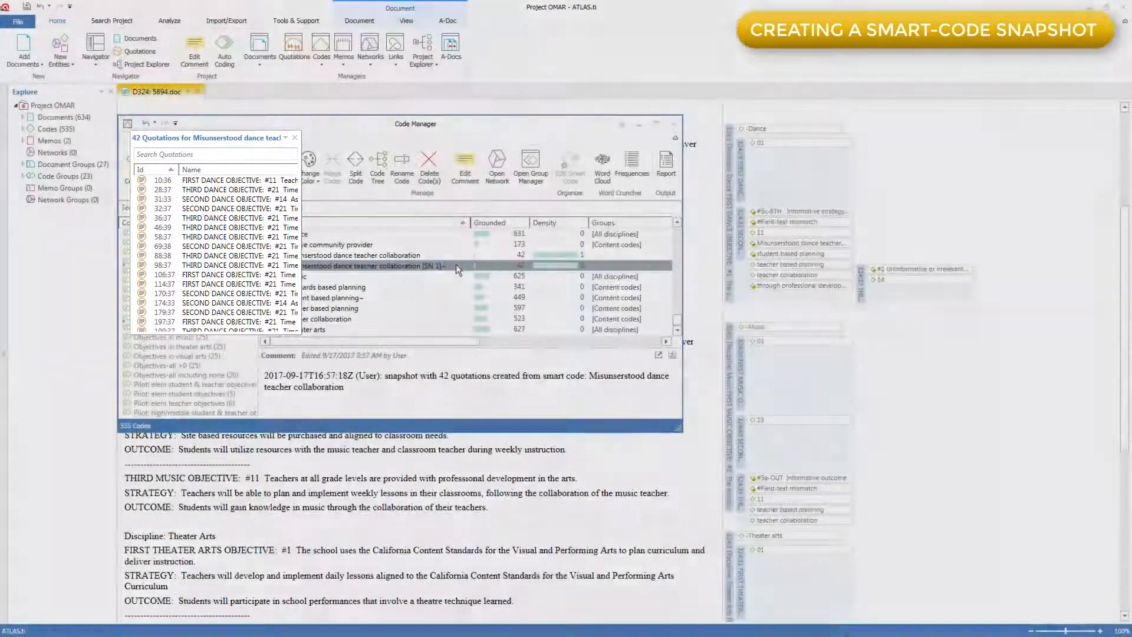
click(295, 137)
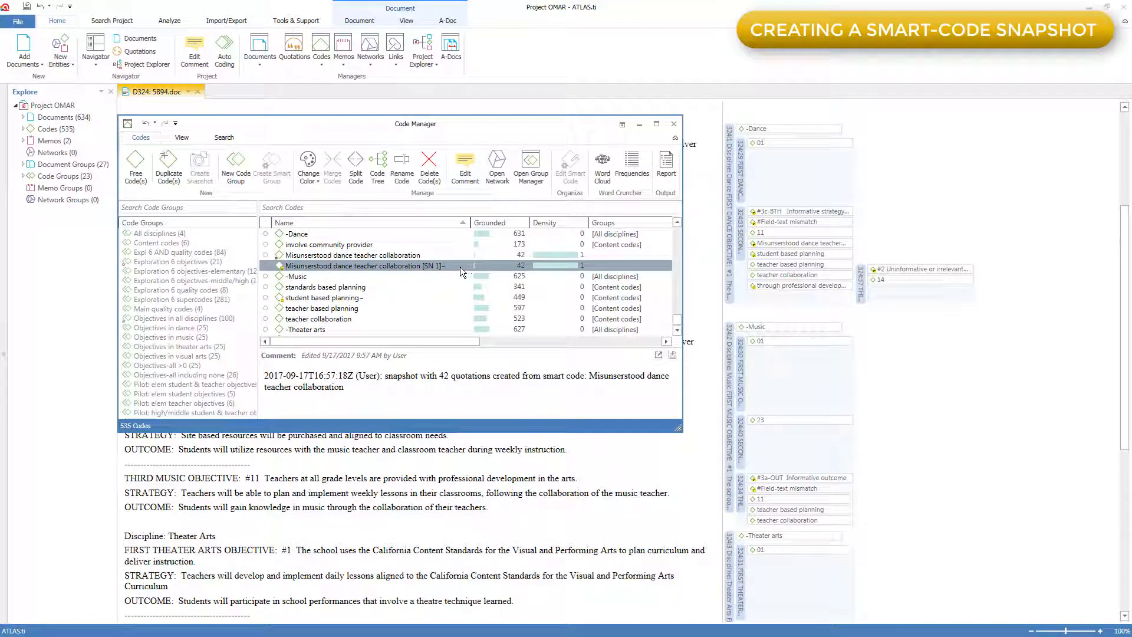